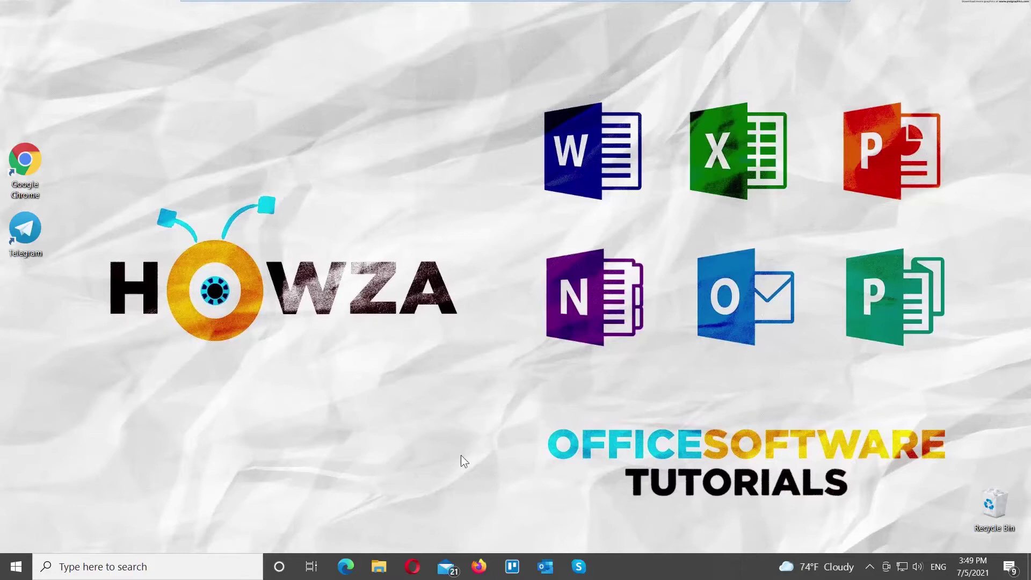
Step: Launch Telegram and go to the empty Folders page in Settings
{"action": "double_click", "coordinate": [41, 233]}
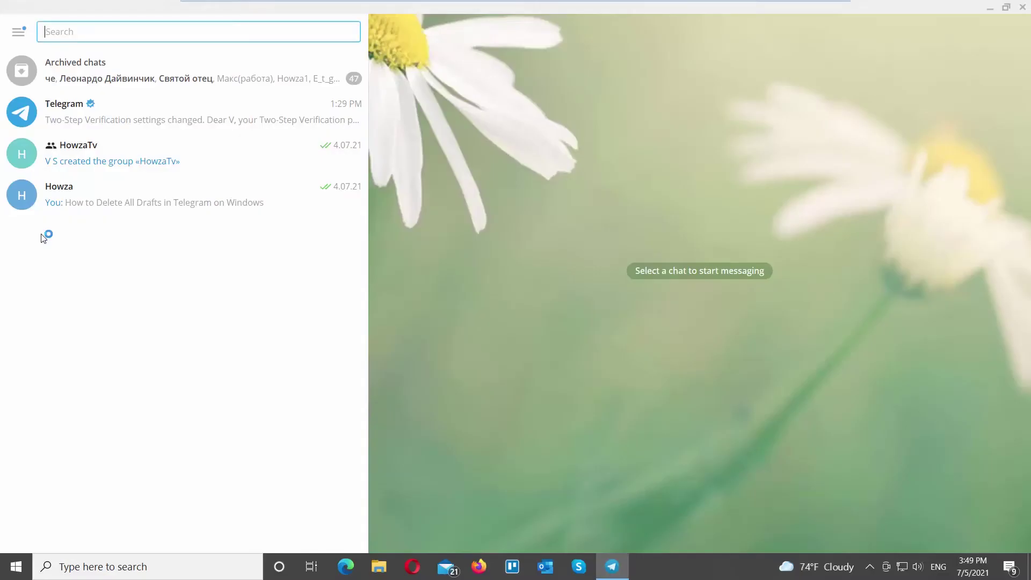
{"action": "left_click", "coordinate": [19, 32]}
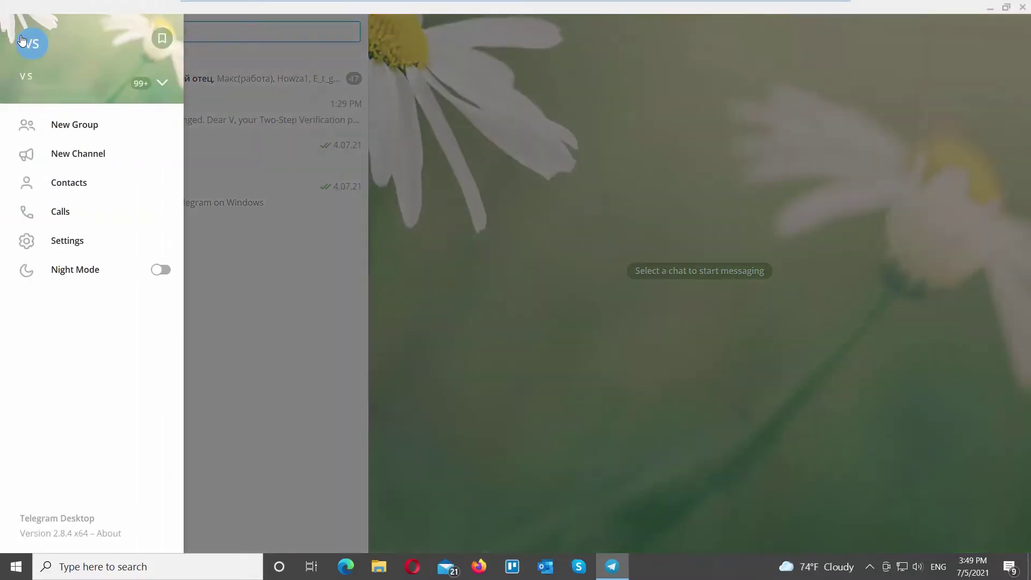
{"action": "left_click", "coordinate": [63, 241]}
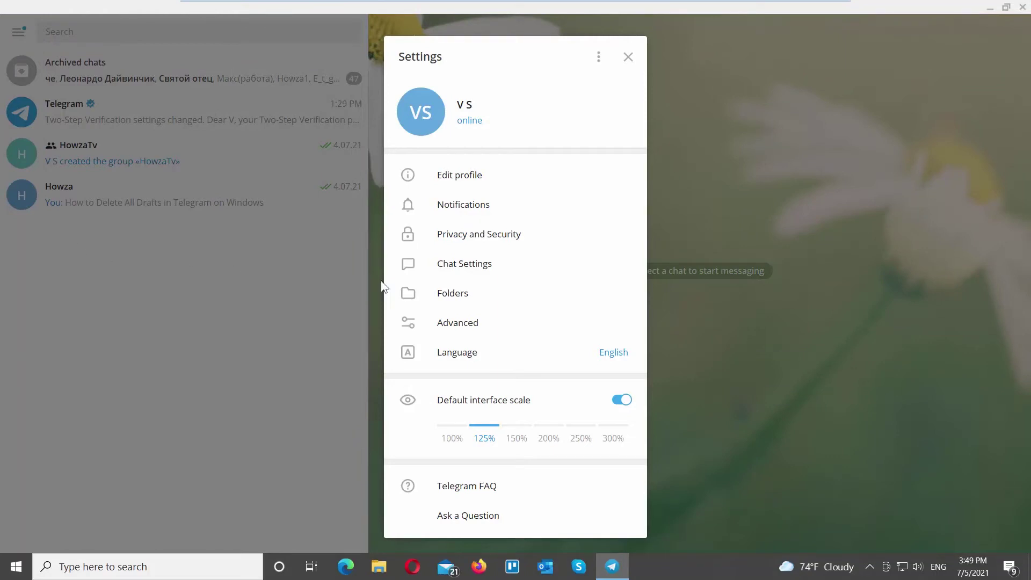
{"action": "left_click", "coordinate": [457, 293]}
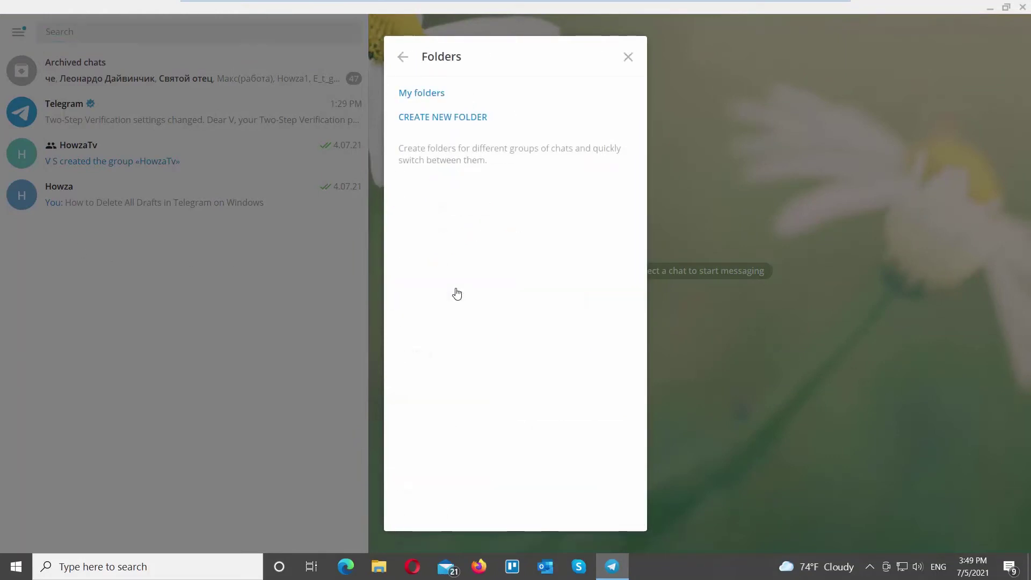
Step: Create a folder named Howza containing the HowzaTv chat, then return to the chats
{"action": "left_click", "coordinate": [435, 118]}
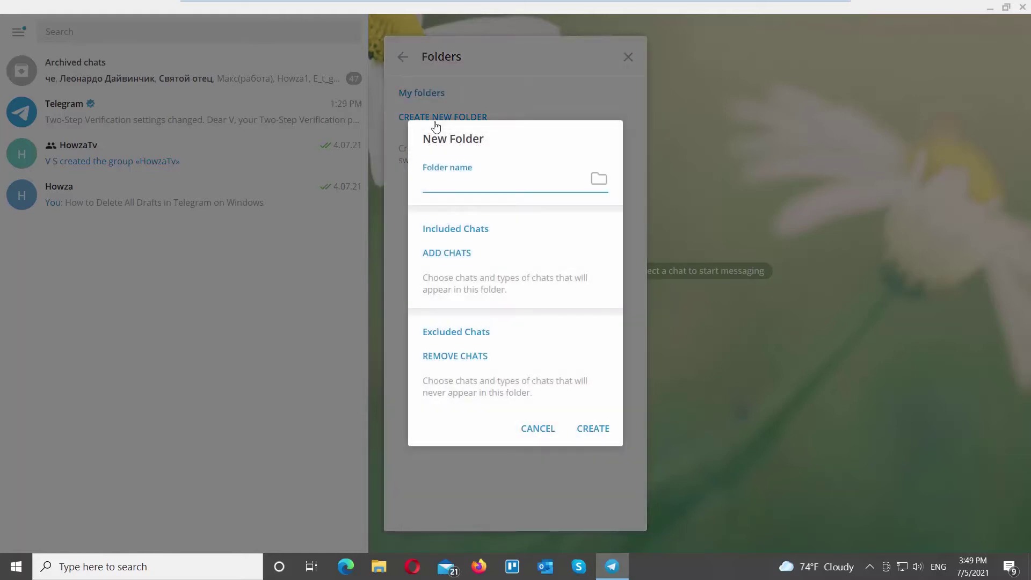
{"action": "type", "text": "Ho"}
{"action": "type", "text": "wza"}
{"action": "left_click", "coordinate": [438, 255]}
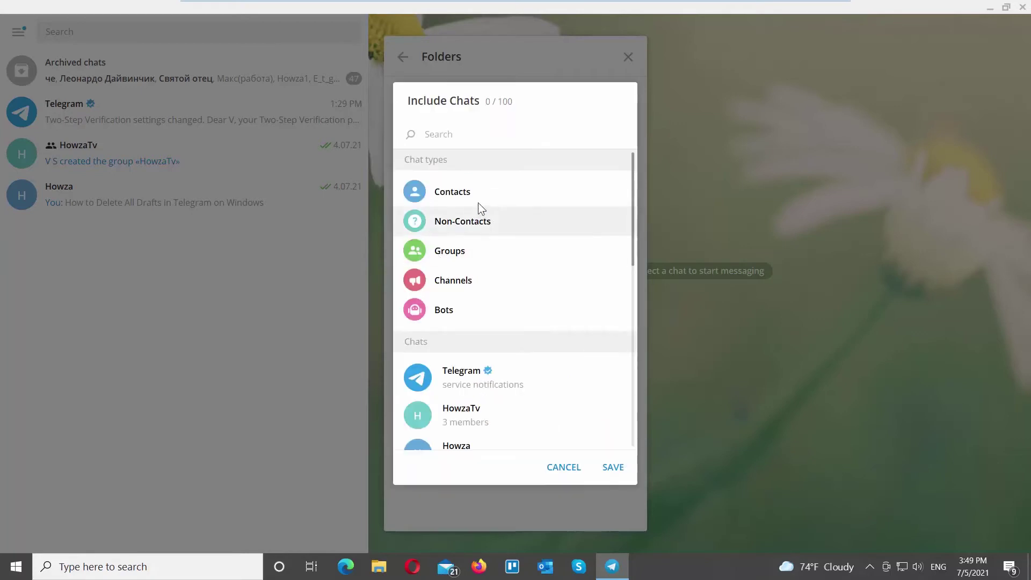
{"action": "scroll", "coordinate": [532, 252], "scroll_direction": "down", "scroll_amount": 2}
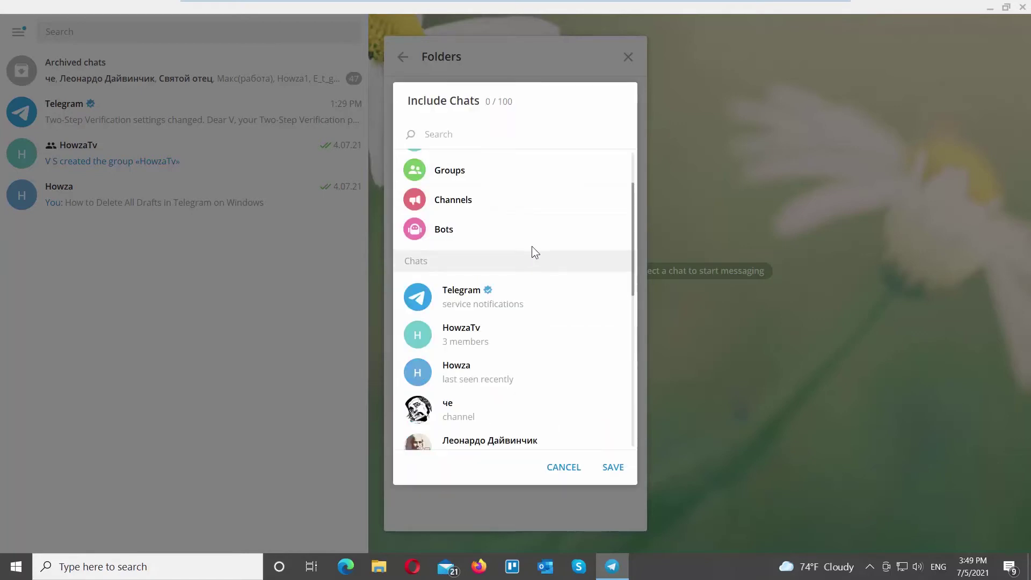
{"action": "left_click", "coordinate": [474, 334]}
{"action": "left_click", "coordinate": [613, 468]}
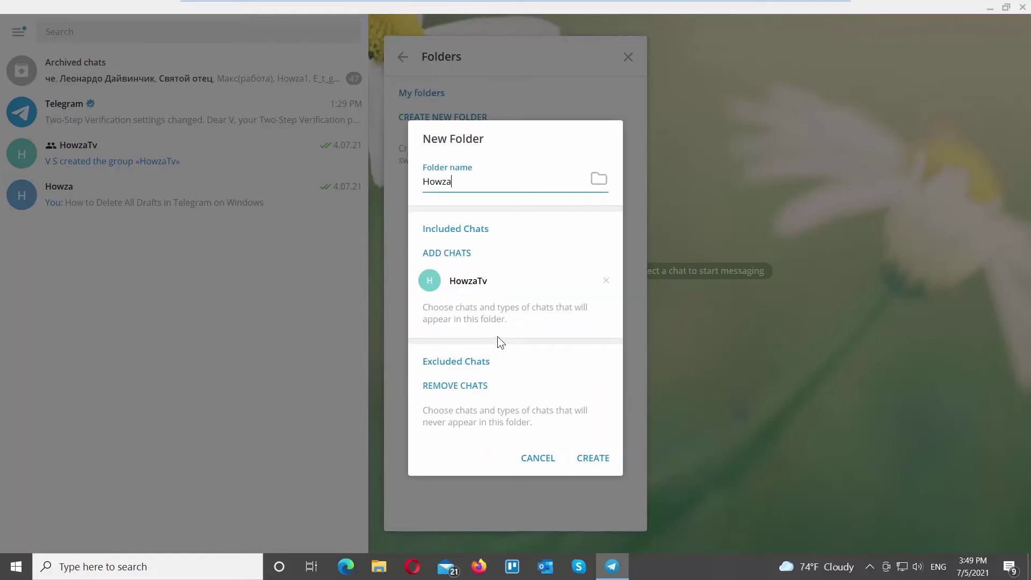
{"action": "left_click", "coordinate": [595, 458]}
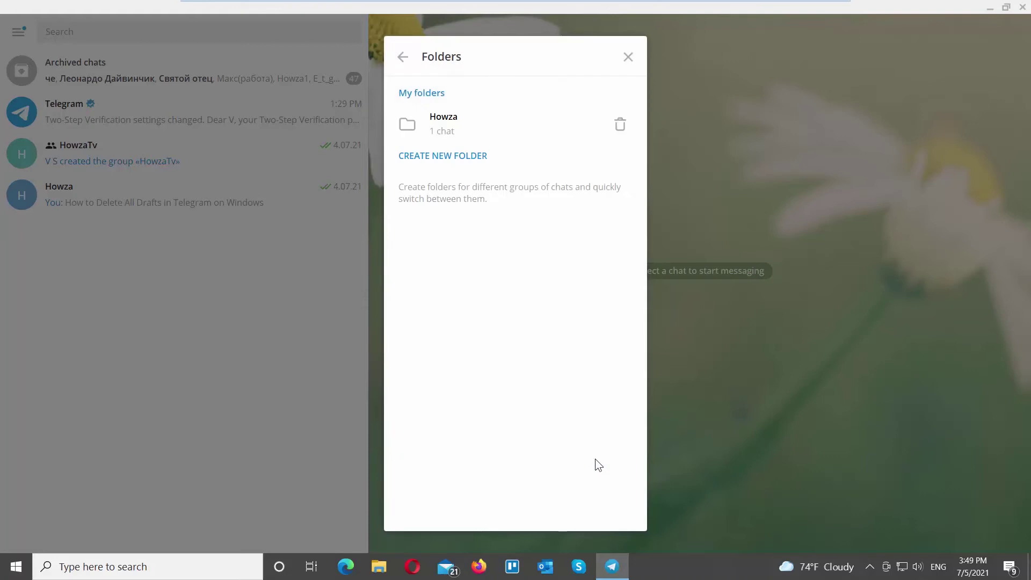
{"action": "key", "text": "Escape"}
Step: Check the Howza and All chats folders, then reopen folder settings to begin another folder
{"action": "left_click", "coordinate": [34, 109]}
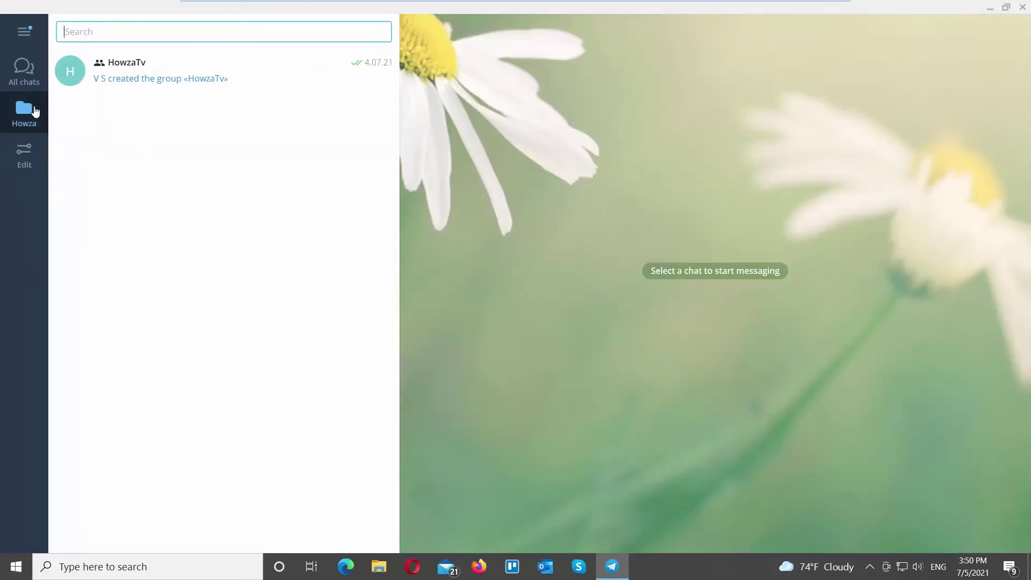
{"action": "left_click", "coordinate": [24, 81]}
{"action": "left_click", "coordinate": [28, 115]}
{"action": "left_click", "coordinate": [24, 153]}
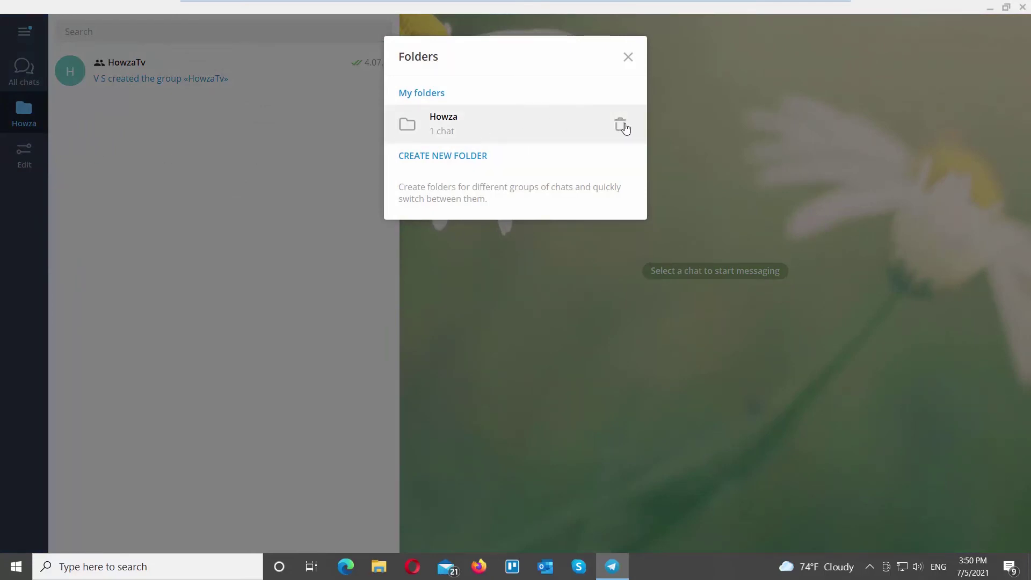
{"action": "left_click", "coordinate": [463, 158]}
{"action": "type", "text": "H"}
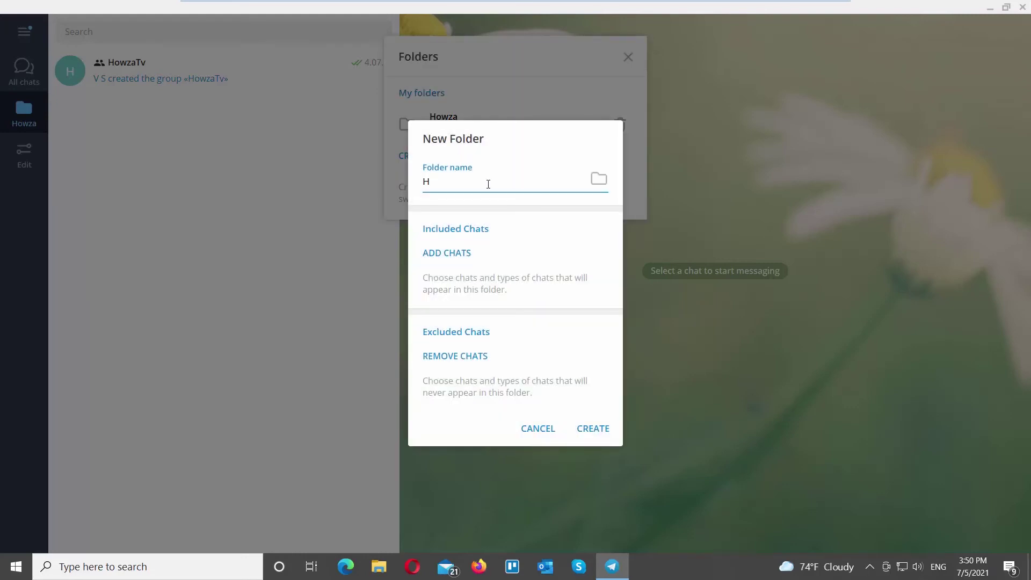
{"action": "type", "text": "owza2"}
Step: Create the Howza2 folder containing the Howza chat and close the folder settings
{"action": "left_click", "coordinate": [587, 430]}
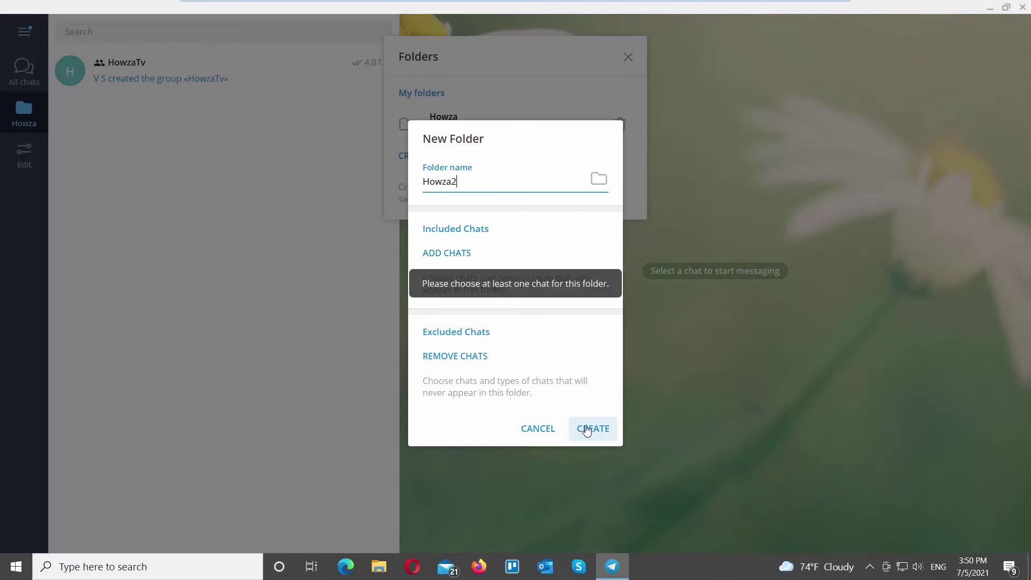
{"action": "left_click", "coordinate": [483, 252]}
{"action": "scroll", "coordinate": [482, 397], "scroll_direction": "down", "scroll_amount": 1}
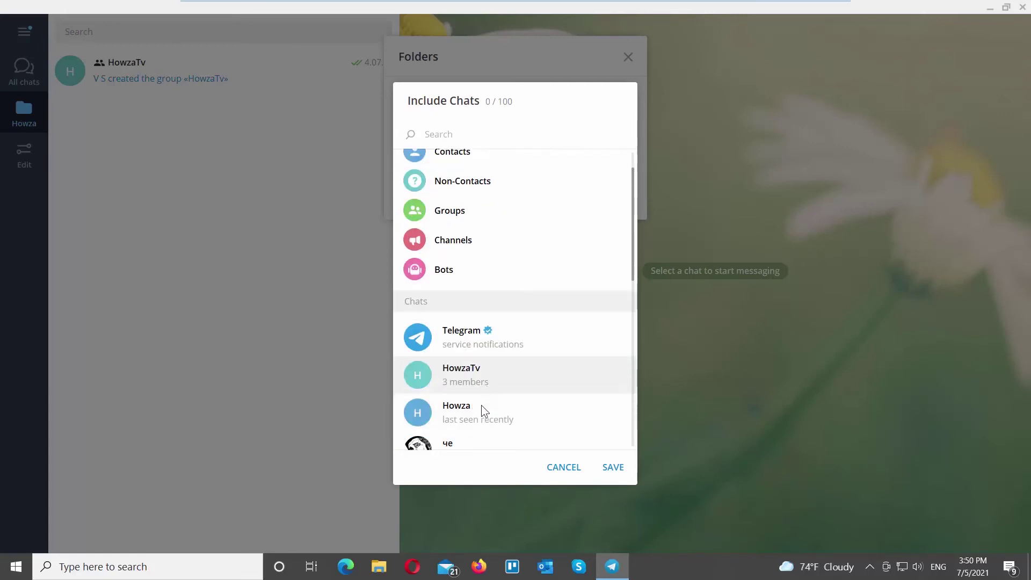
{"action": "left_click", "coordinate": [480, 407]}
{"action": "left_click", "coordinate": [608, 467]}
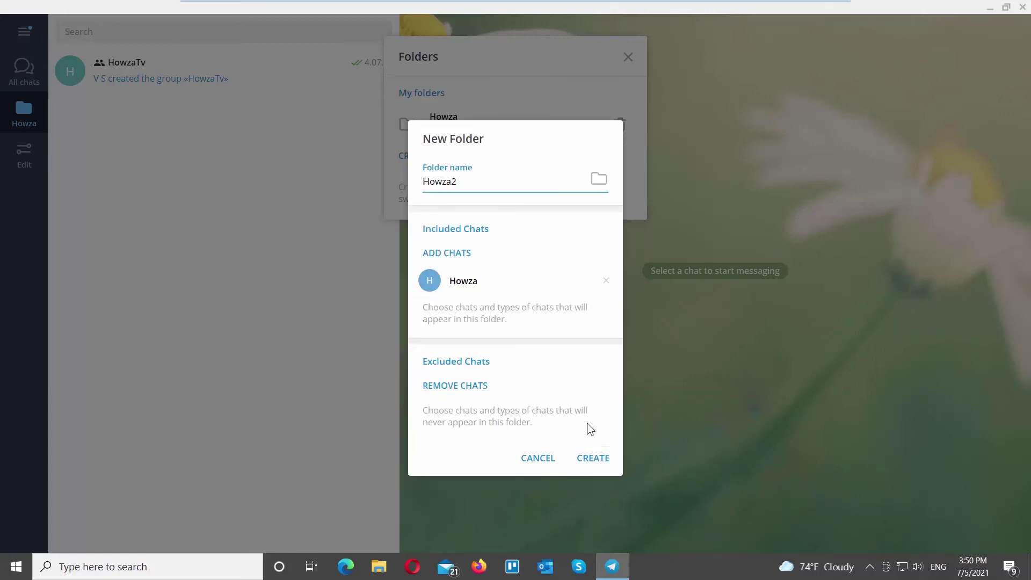
{"action": "left_click", "coordinate": [594, 459]}
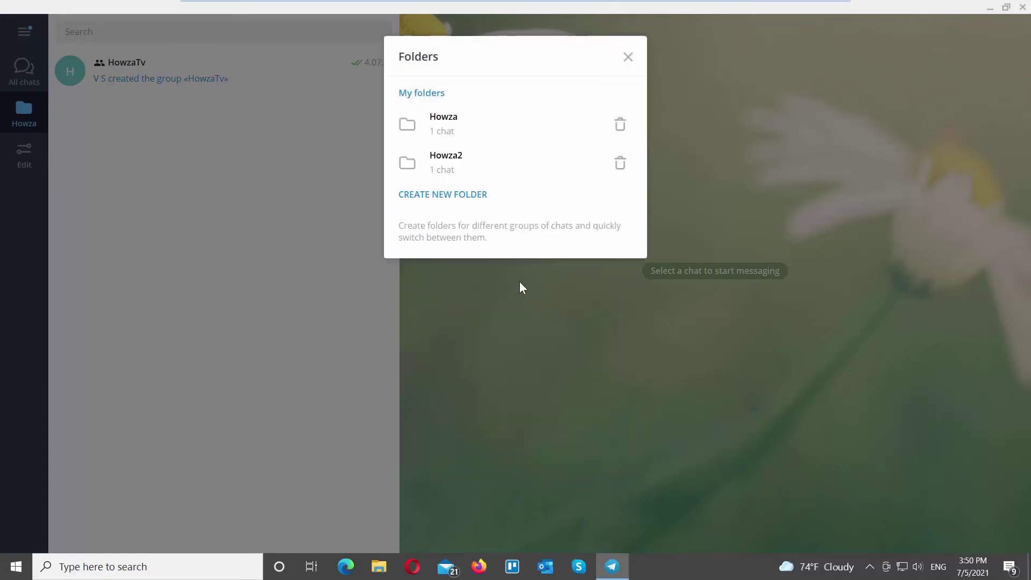
{"action": "left_click", "coordinate": [628, 56]}
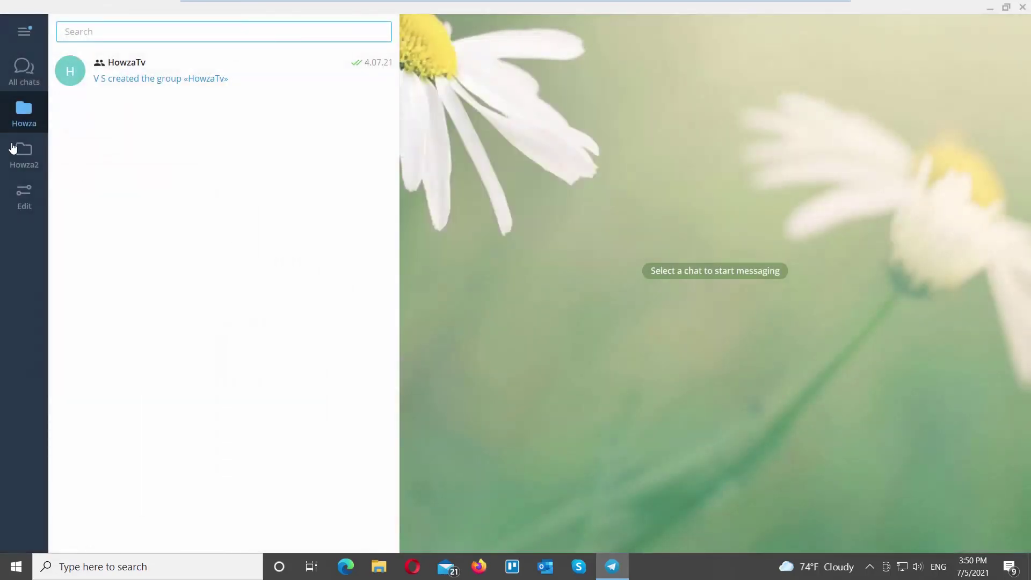